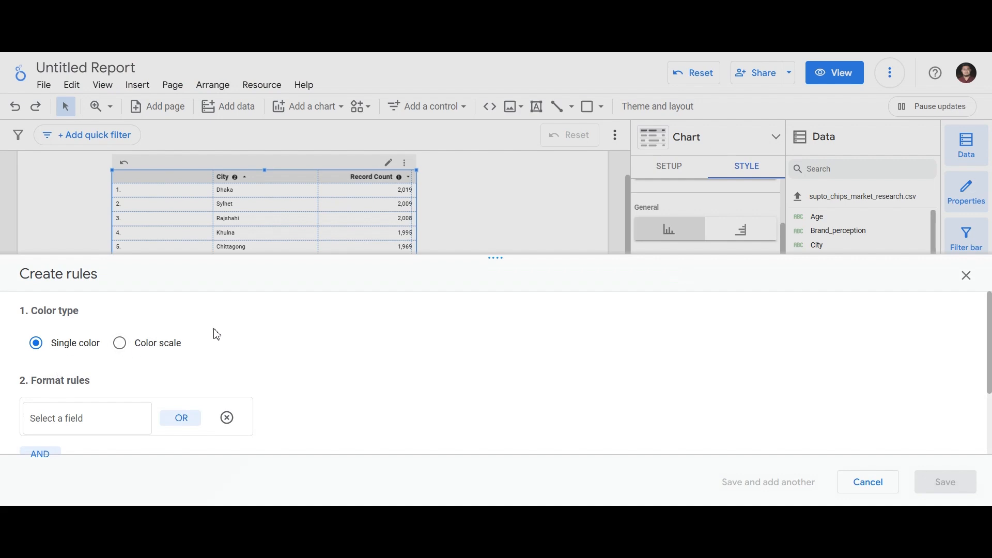
- Set the single-color rule's condition to Record Count greater than 2000
scroll(218, 335, down, 1)
scroll(218, 334, up, 1)
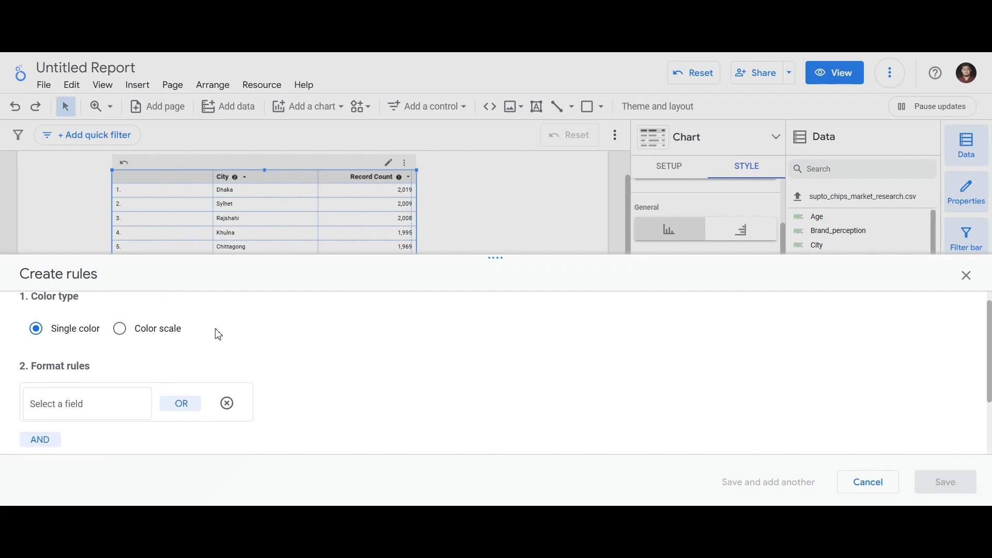
scroll(217, 333, down, 1)
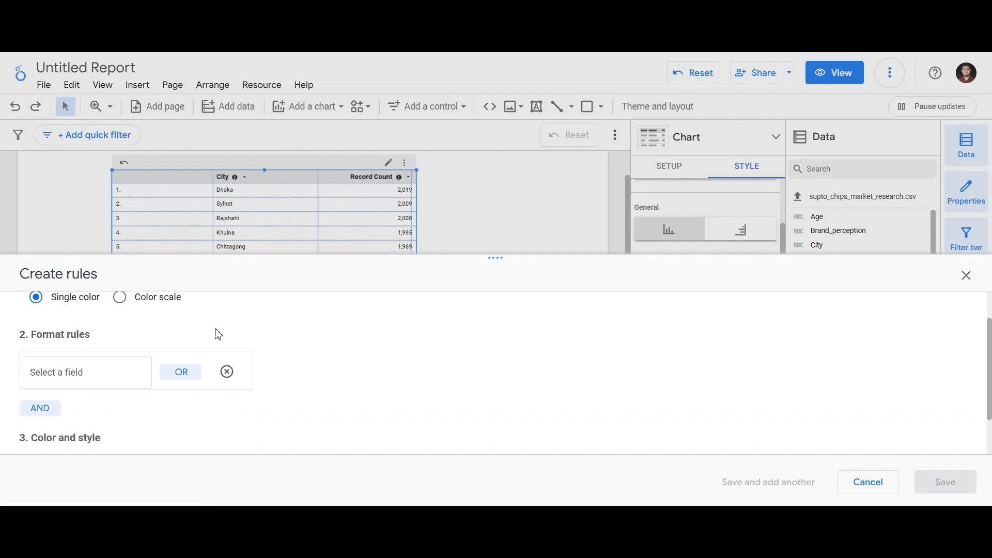
scroll(318, 352, up, 1)
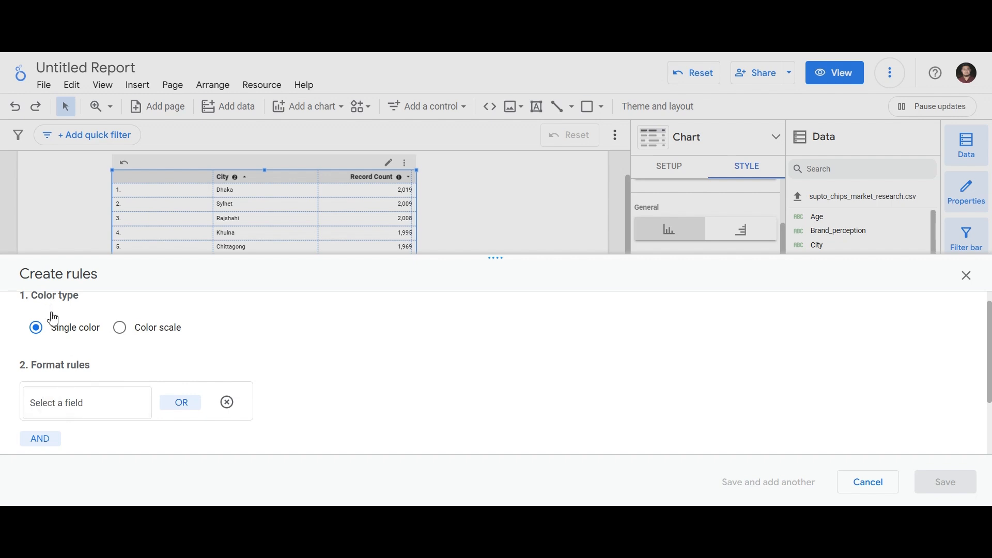
click(62, 411)
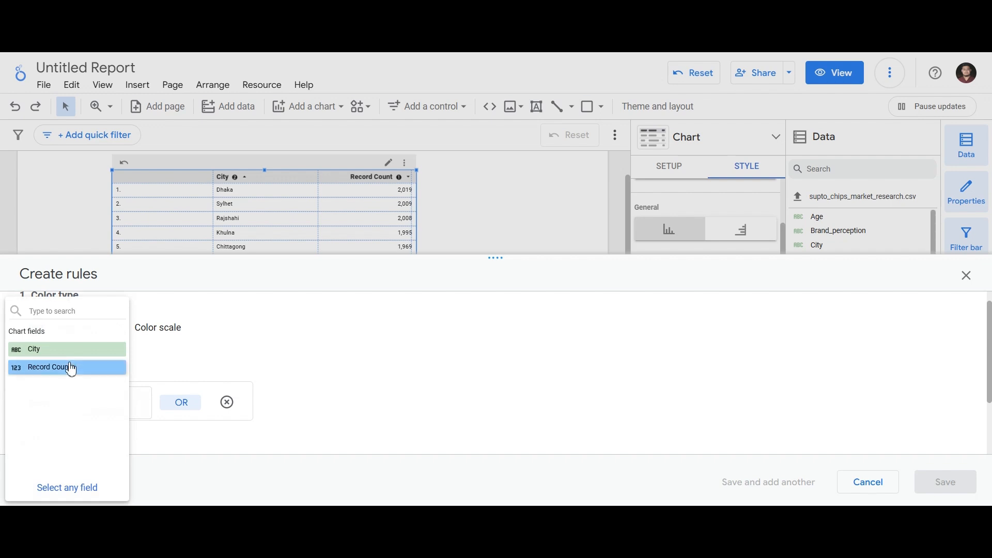
click(80, 367)
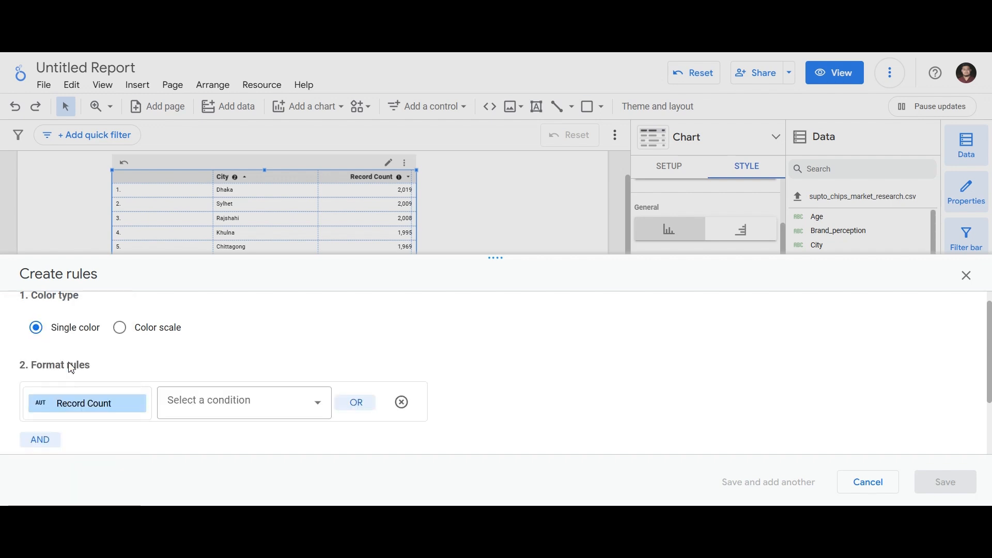
click(222, 409)
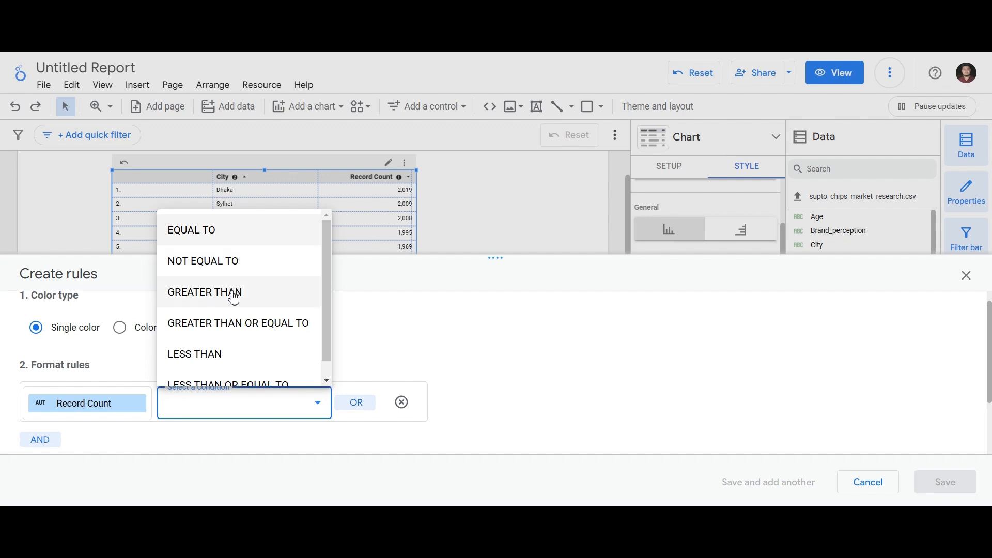
scroll(234, 298, down, 1)
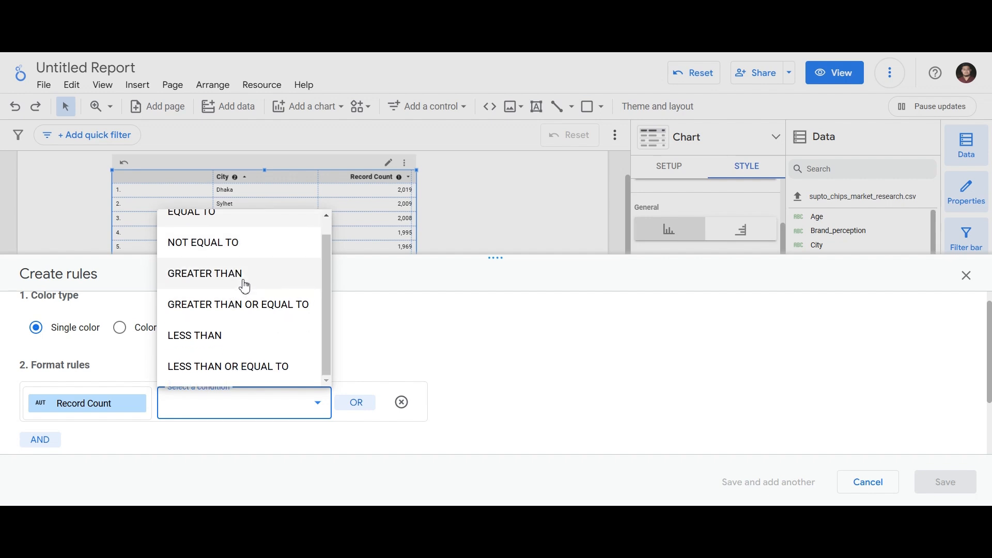
click(253, 285)
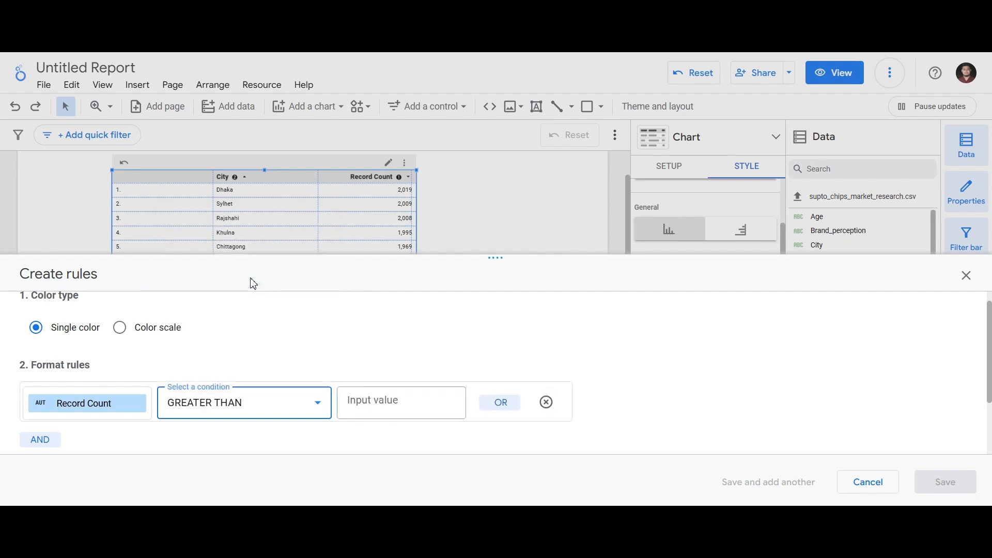
click(383, 399)
text(2000)
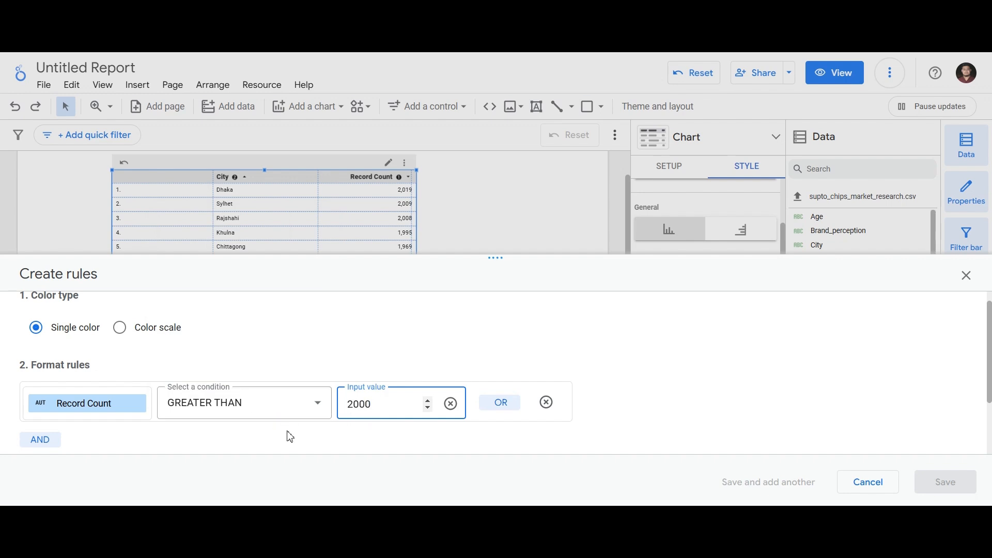
- Try an additional OR condition on Record Count in the format rule and remove it
scroll(290, 437, down, 2)
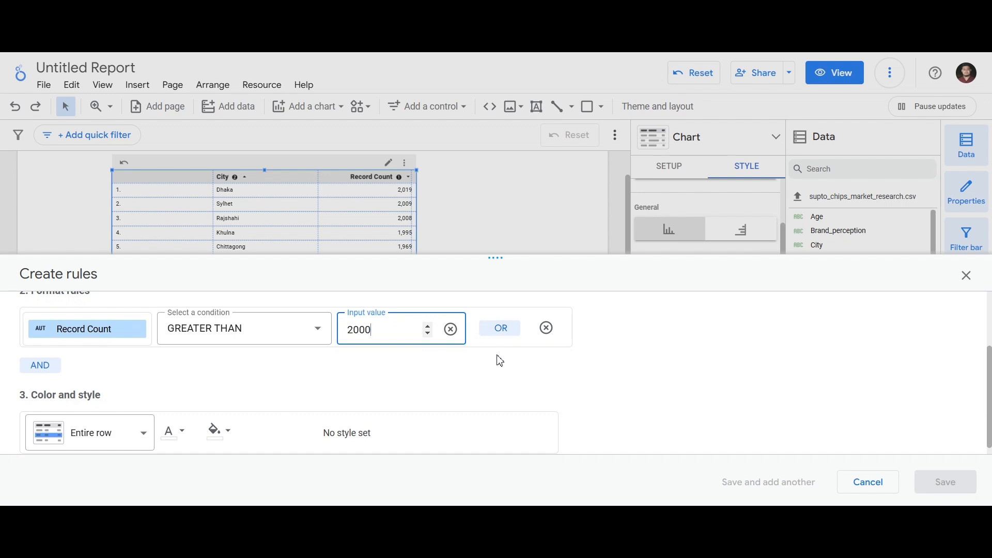
click(501, 329)
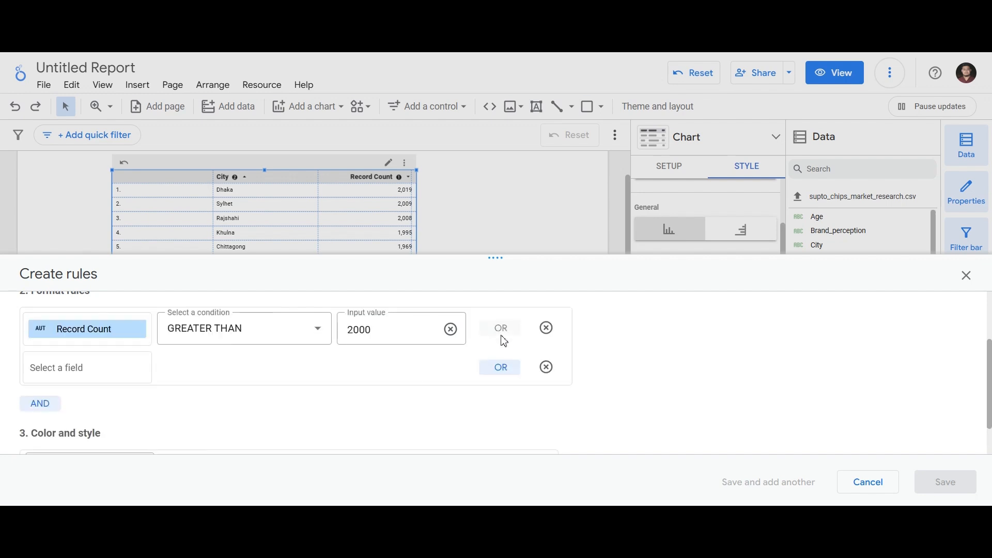
click(72, 373)
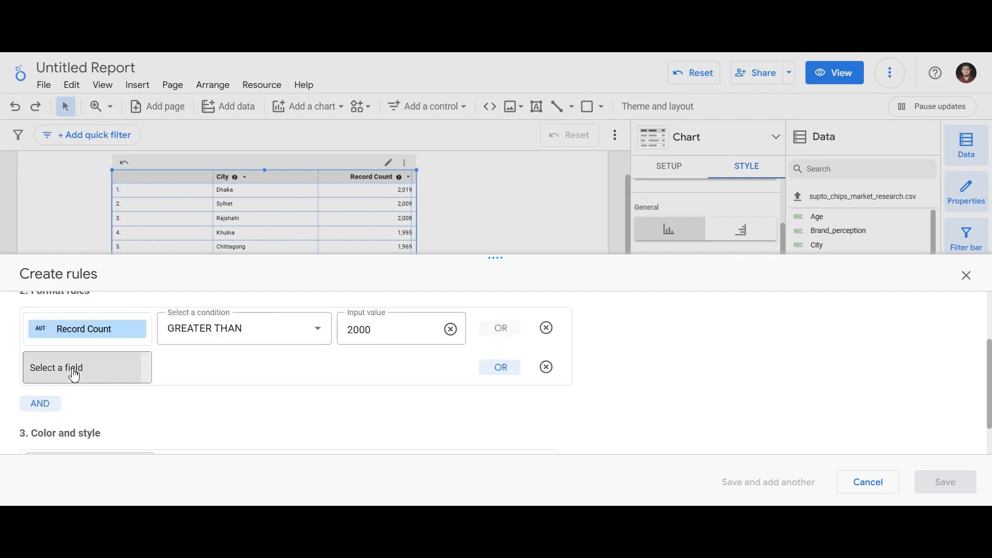
click(74, 368)
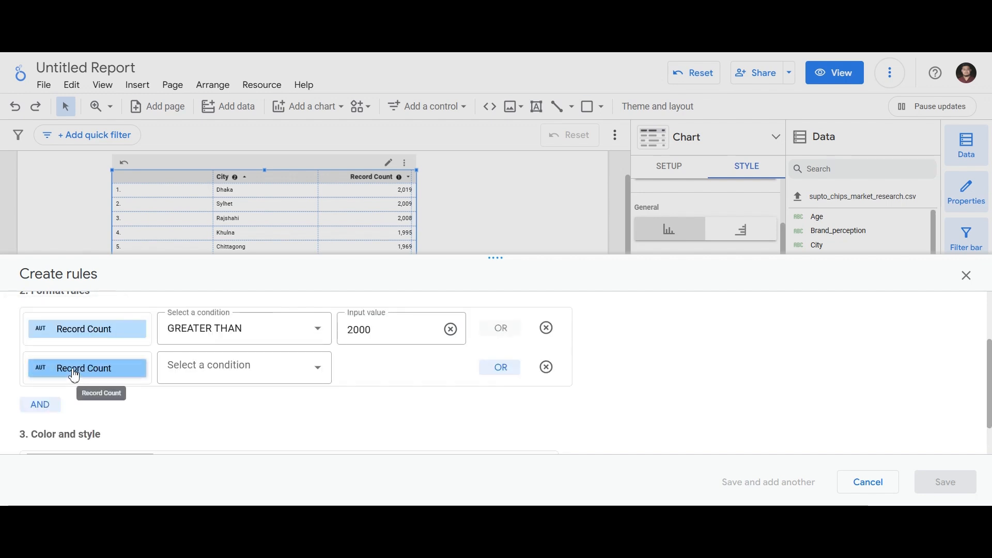
click(218, 370)
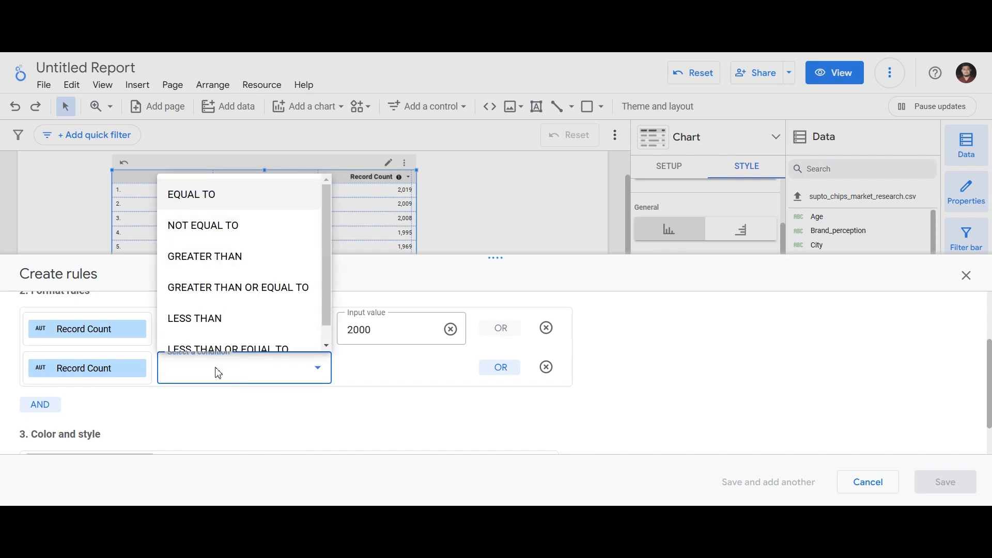
click(548, 373)
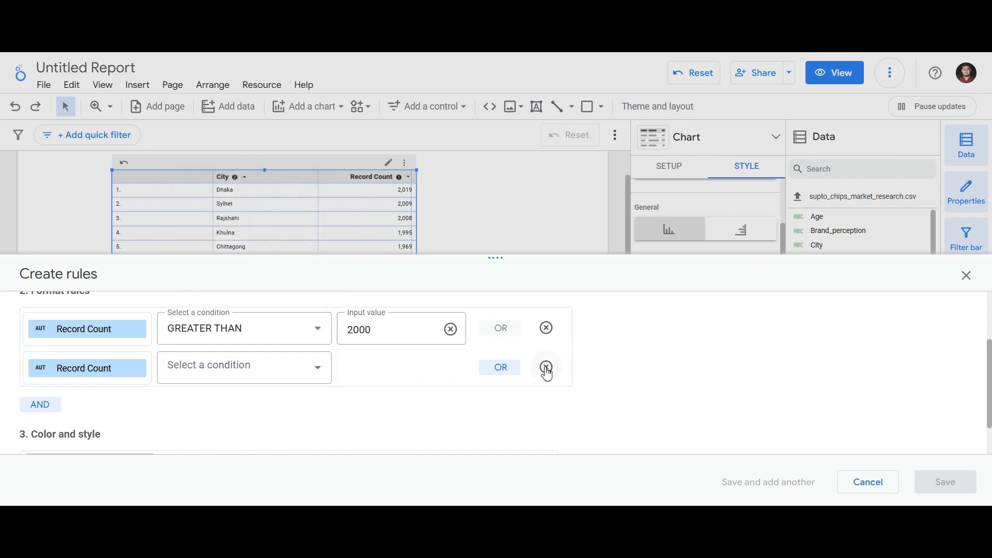
click(547, 367)
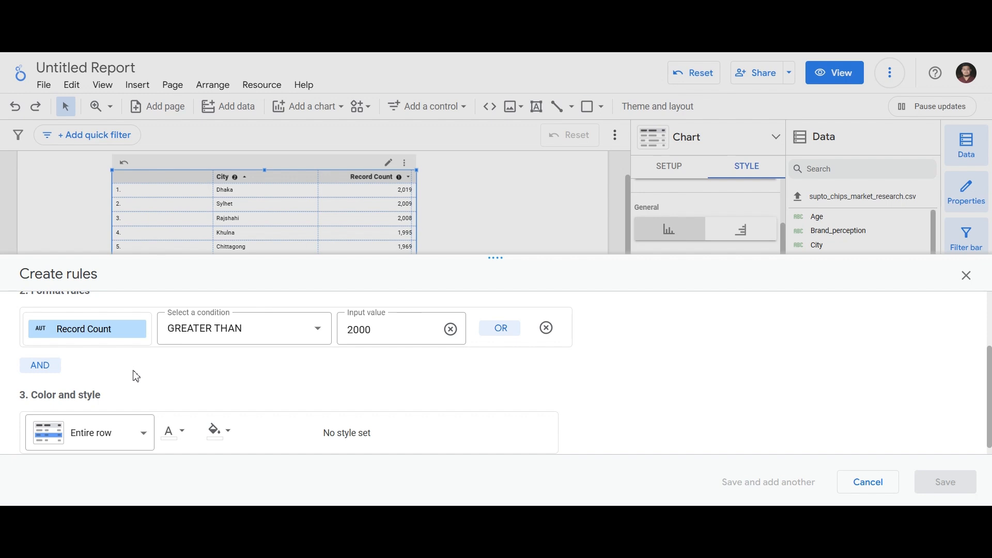
- Add an AND condition below the Record Count condition and delete it without choosing a field
click(41, 365)
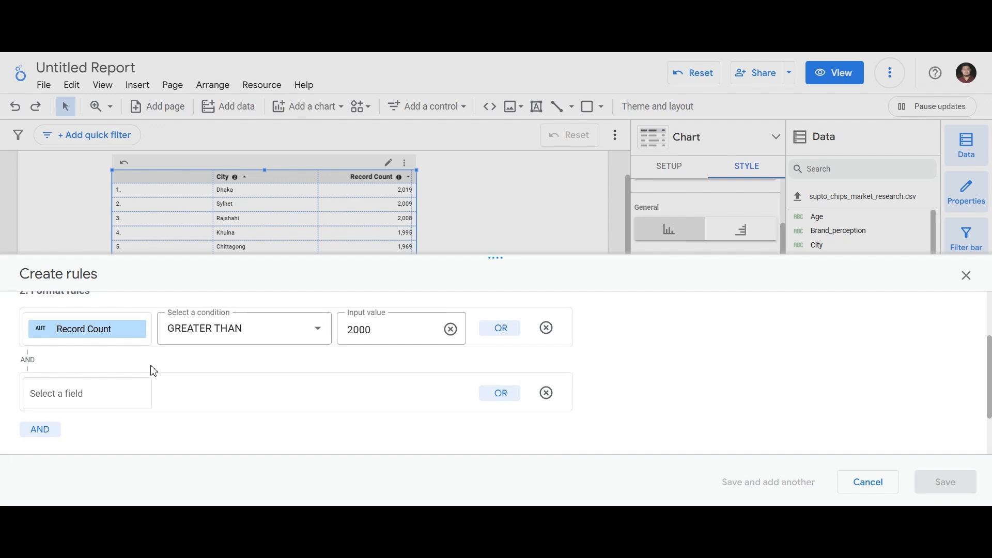
click(102, 403)
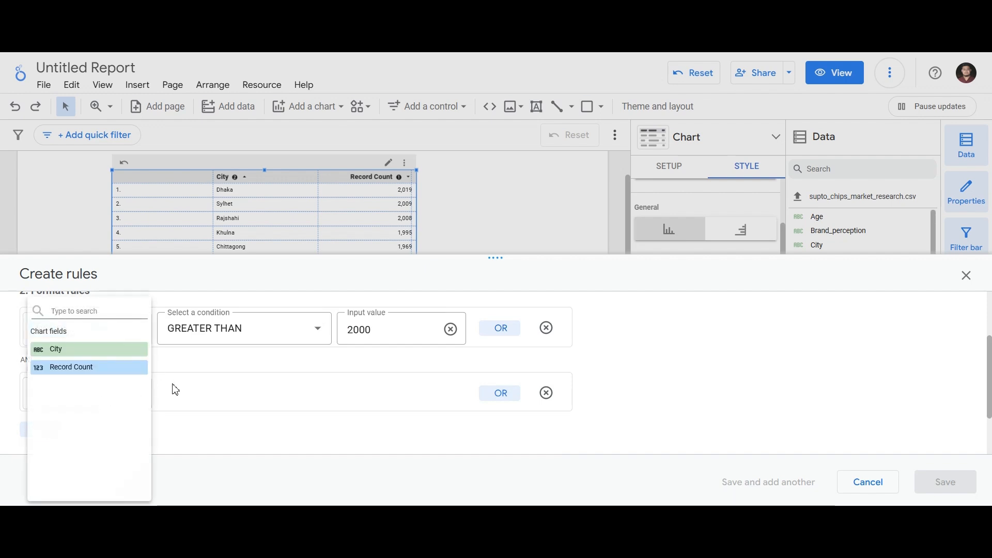
click(514, 416)
click(546, 393)
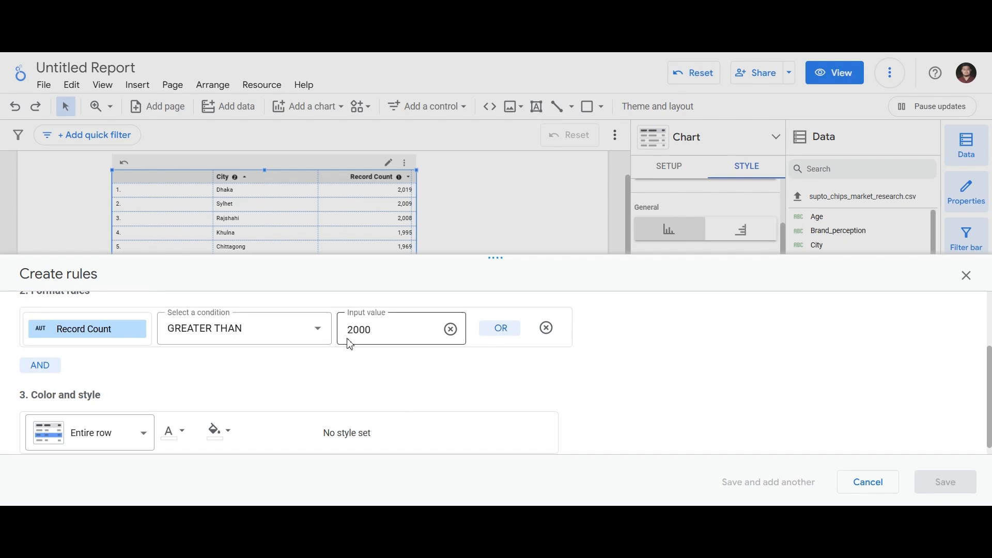
- Apply a blue background to the entire row for the Record Count condition and save the rule
scroll(289, 385, down, 1)
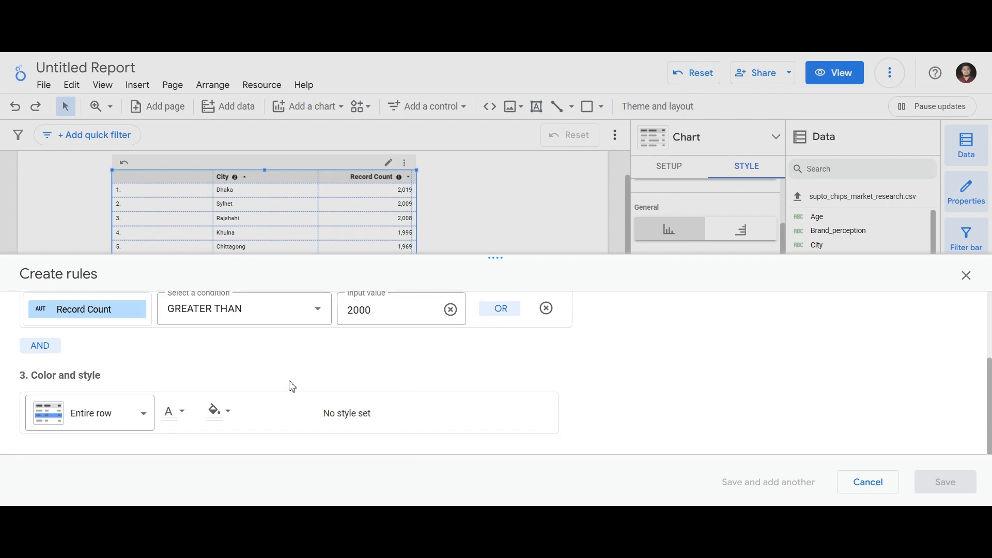
click(137, 417)
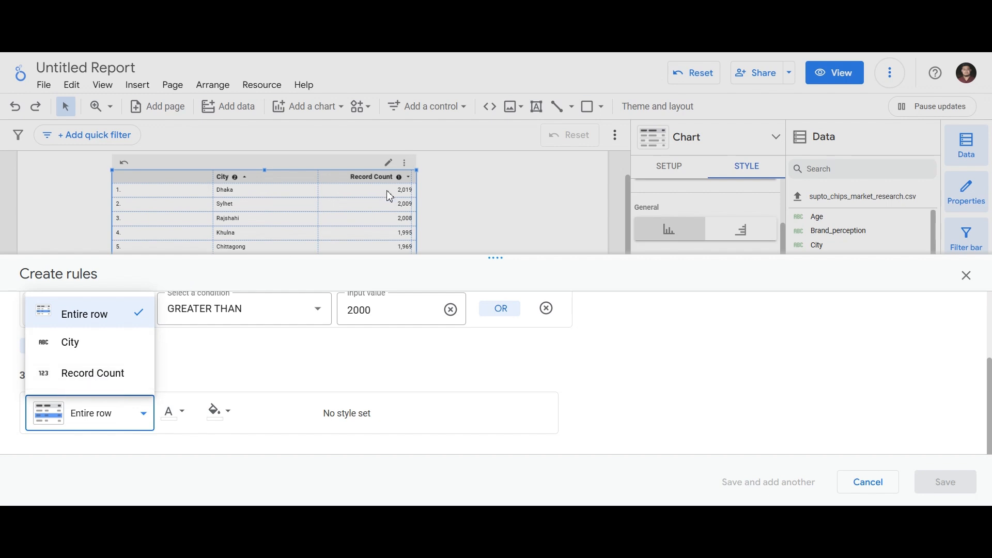
click(91, 323)
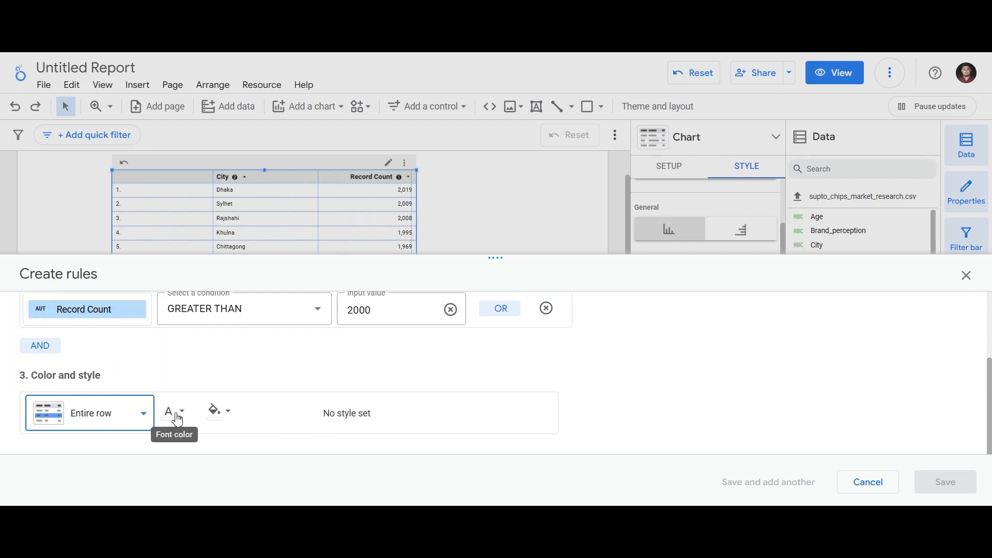
click(218, 412)
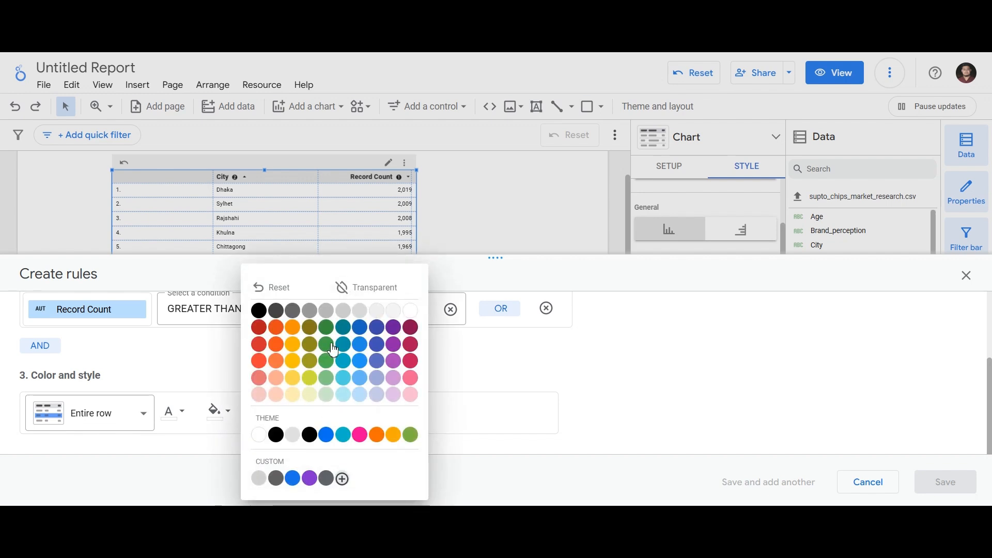
click(360, 362)
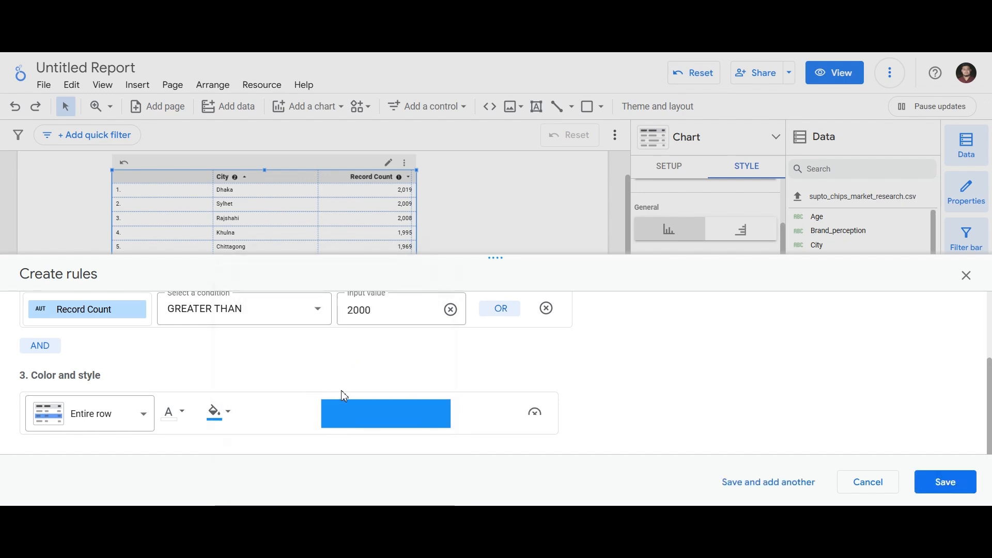
click(179, 412)
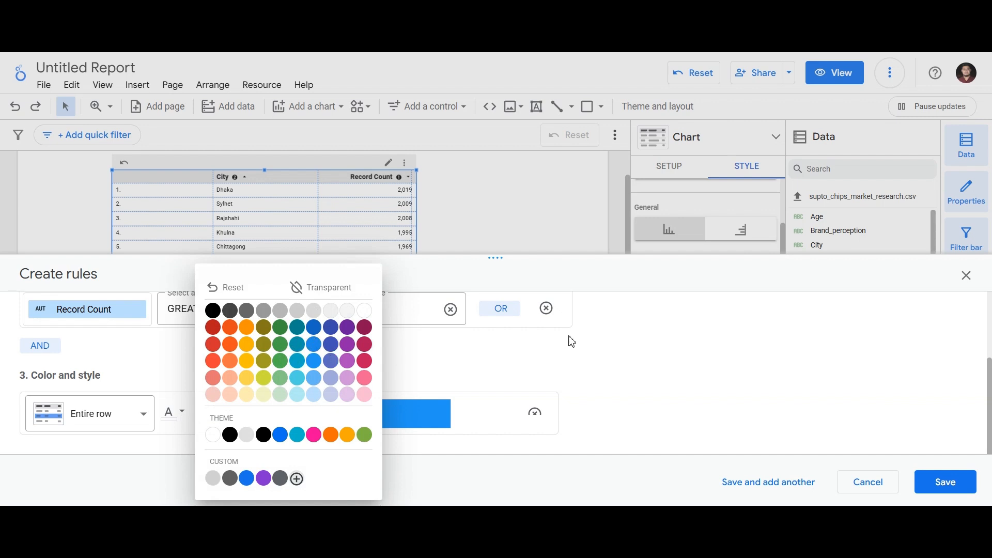
click(744, 354)
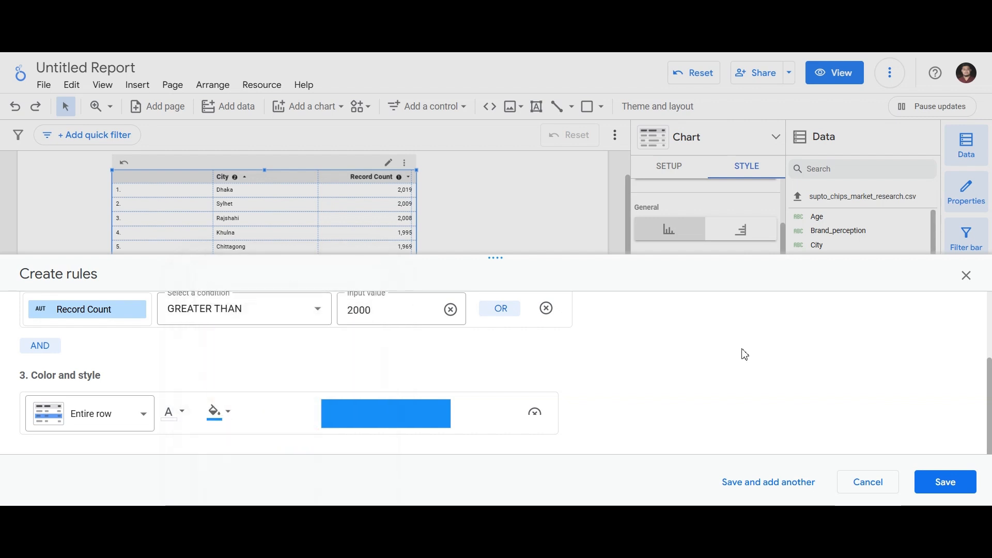
click(935, 485)
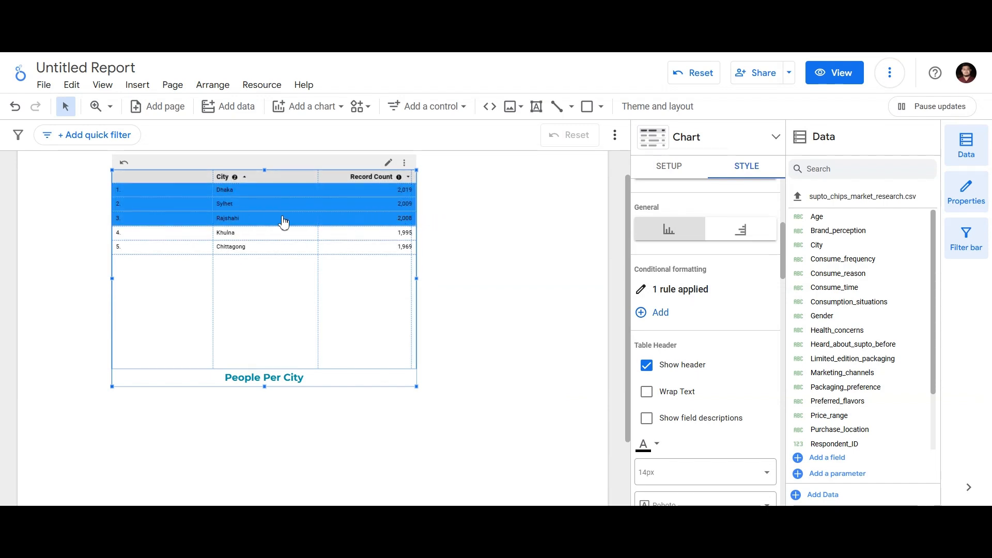
- Start a second conditional formatting rule for the table and set its color type to Color scale
click(673, 316)
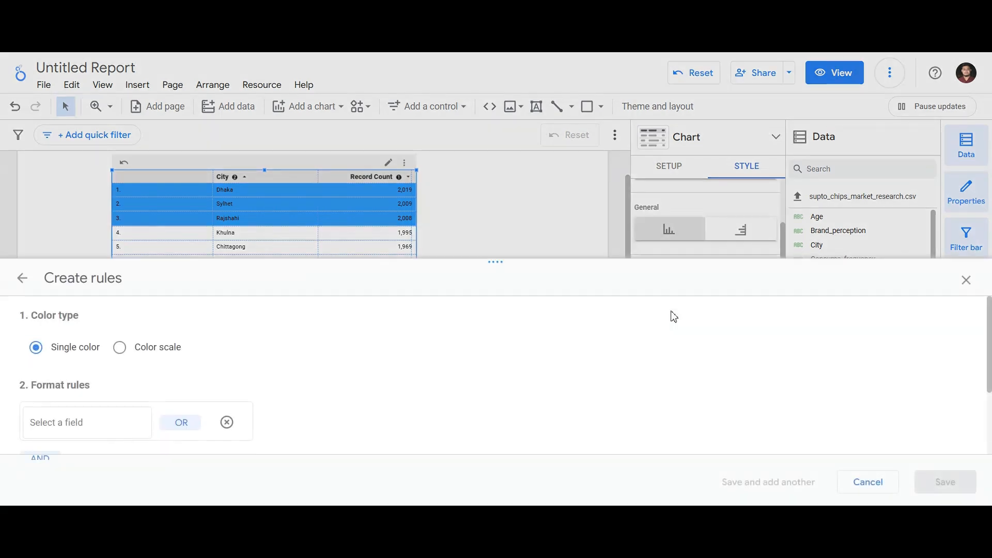
scroll(349, 350, down, 2)
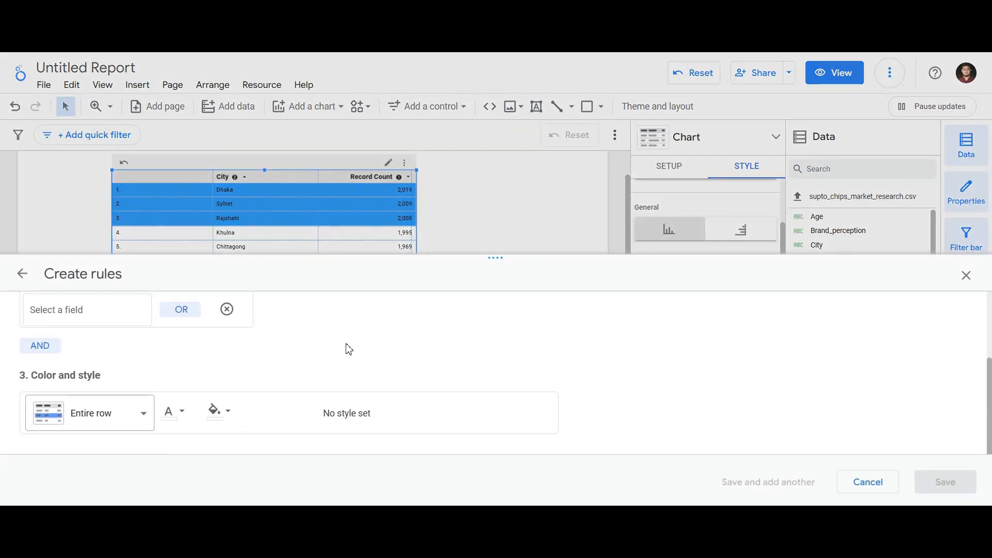
scroll(157, 373, up, 2)
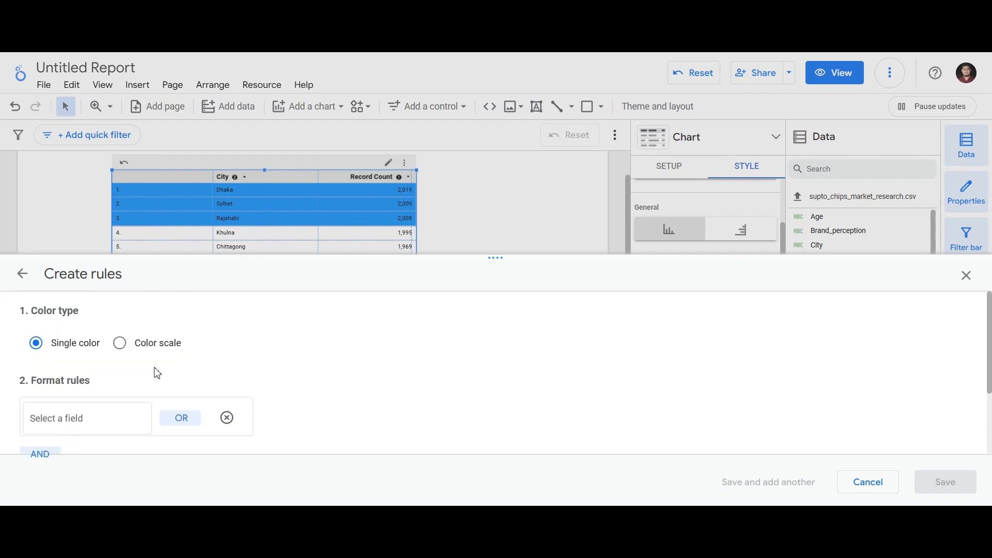
scroll(233, 354, down, 1)
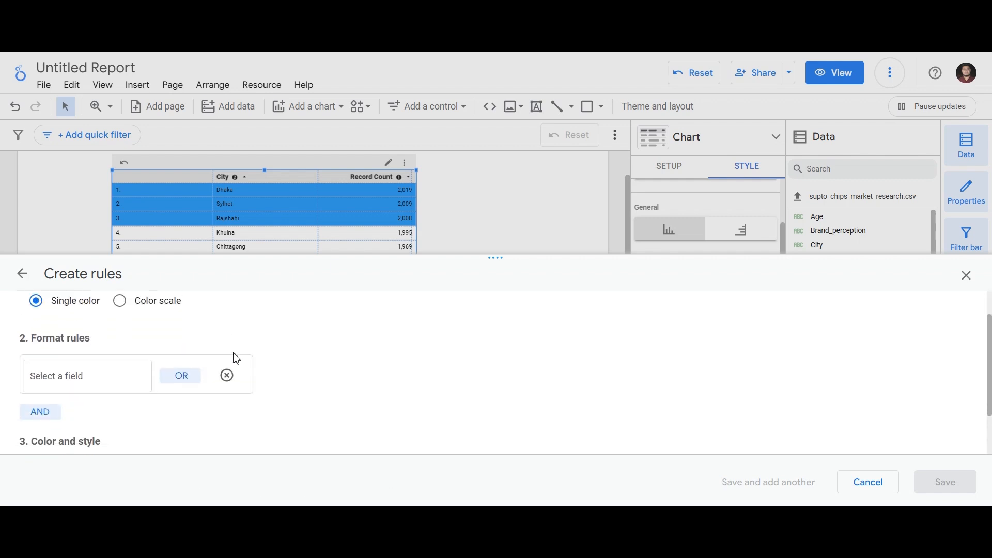
click(67, 364)
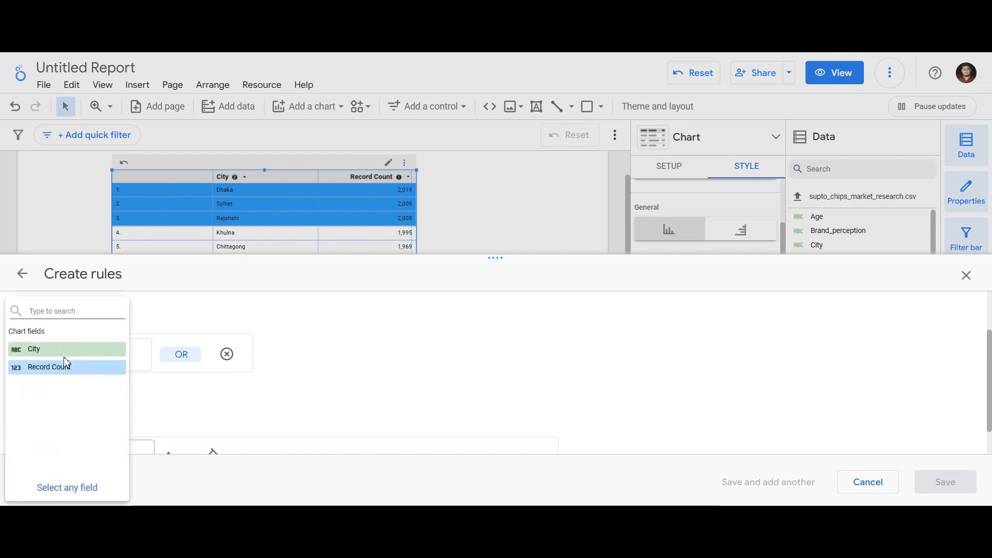
click(301, 354)
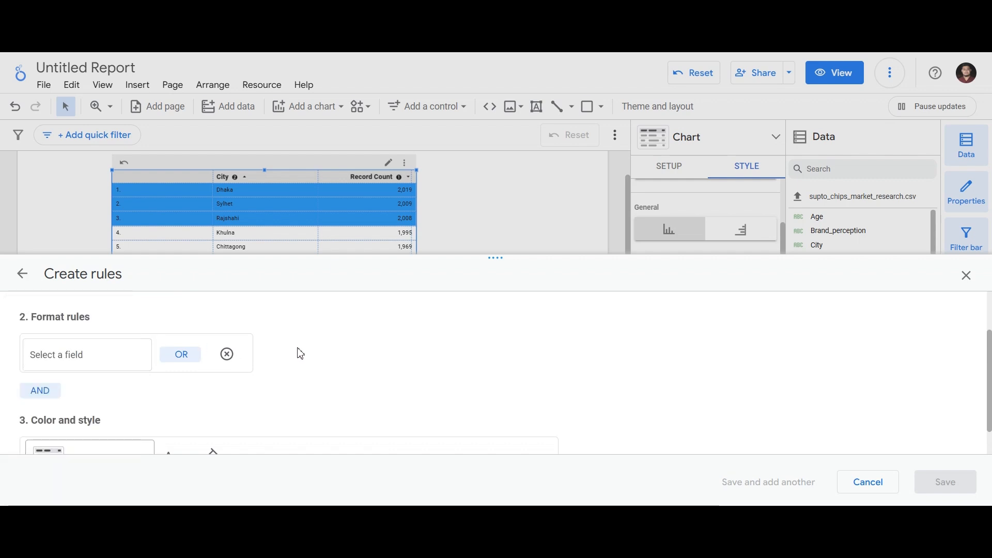
scroll(299, 352, up, 1)
click(124, 345)
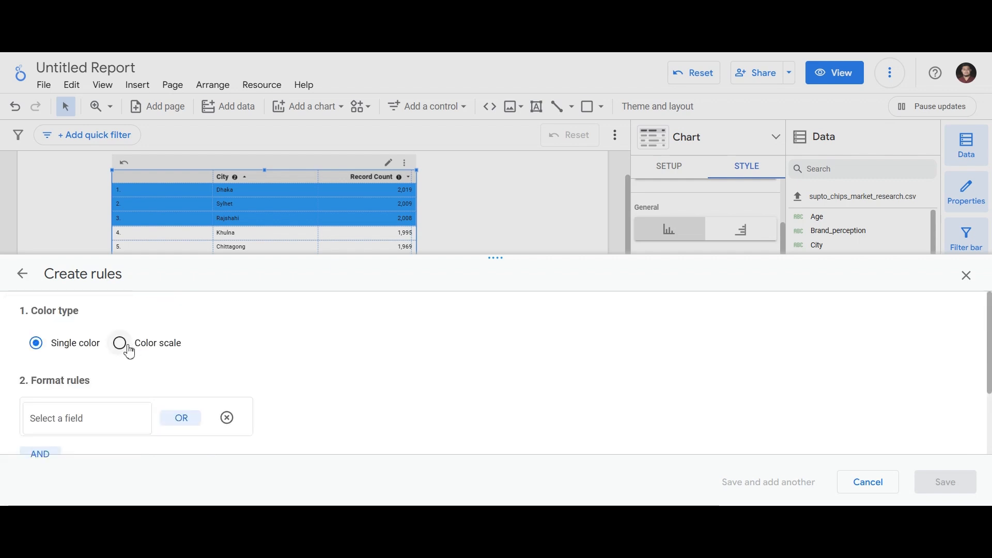
scroll(330, 328, down, 1)
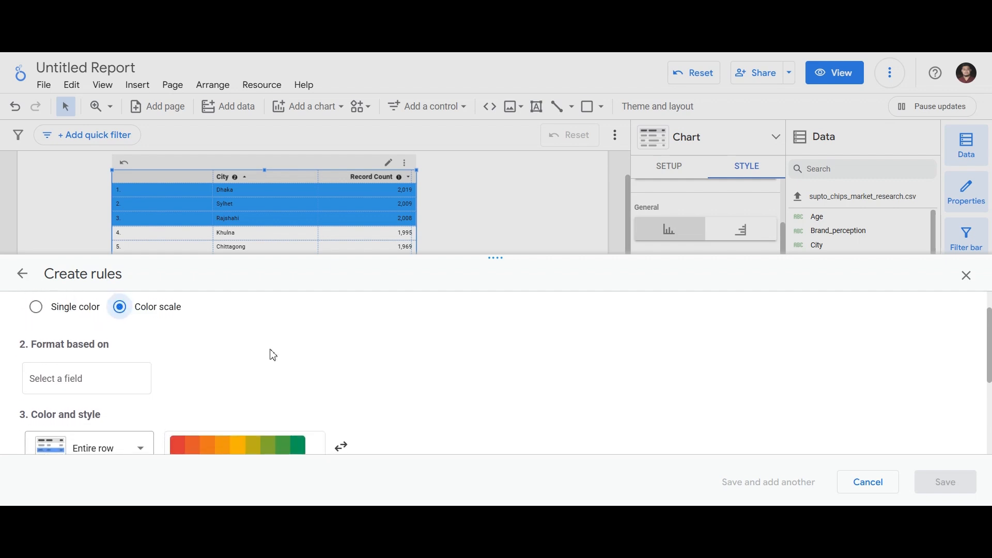
- Base the color scale on Record Count, apply it to the Record Count column, and reverse it to run from green to red
click(102, 391)
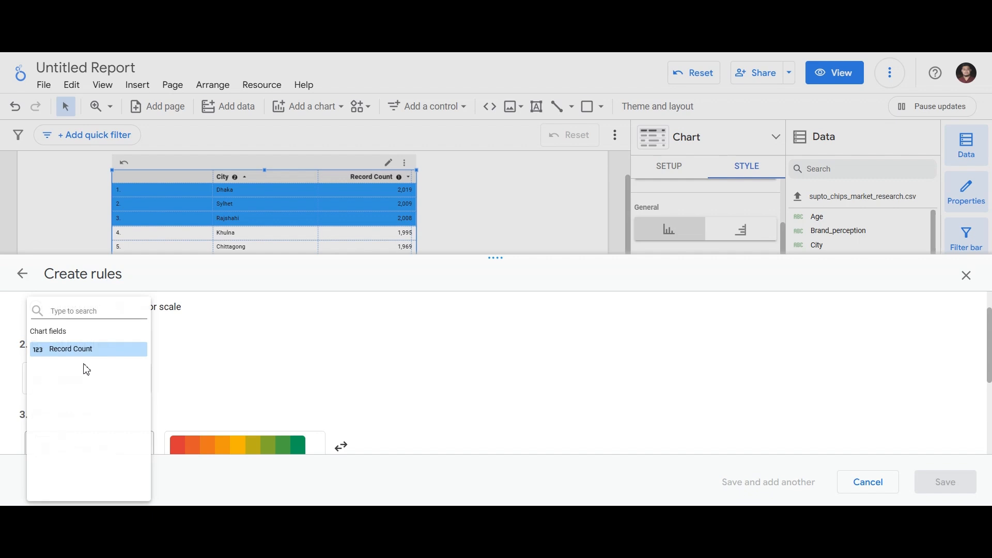
scroll(284, 349, down, 3)
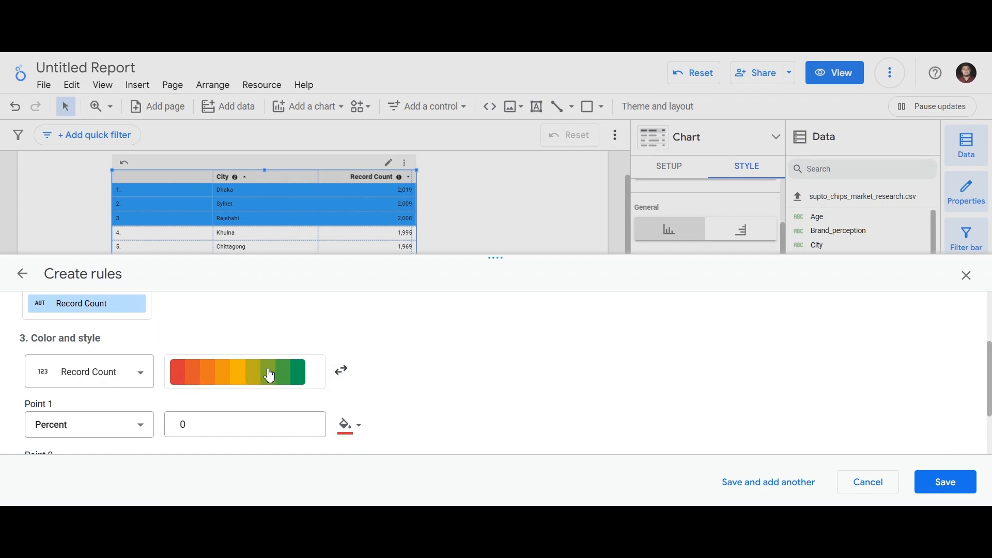
scroll(377, 366, down, 1)
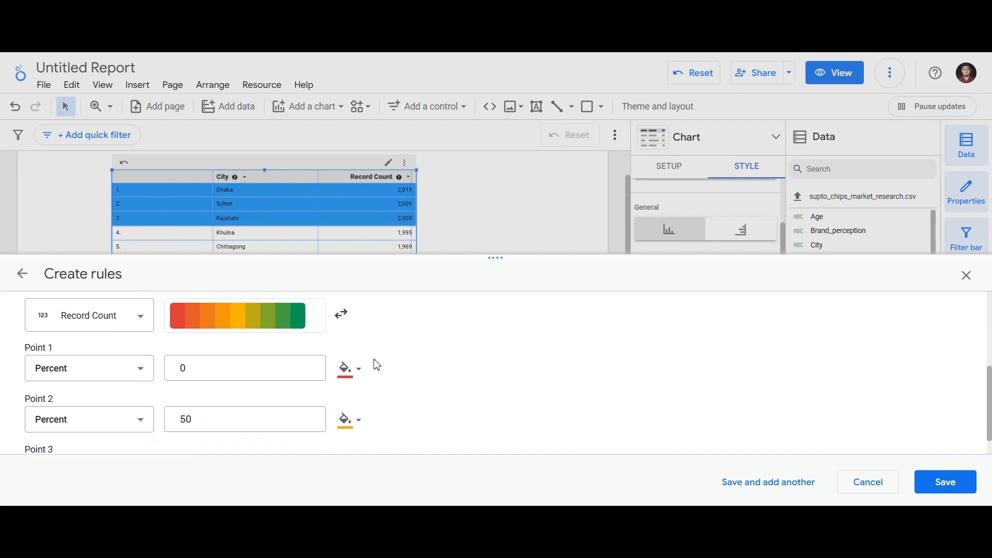
click(345, 315)
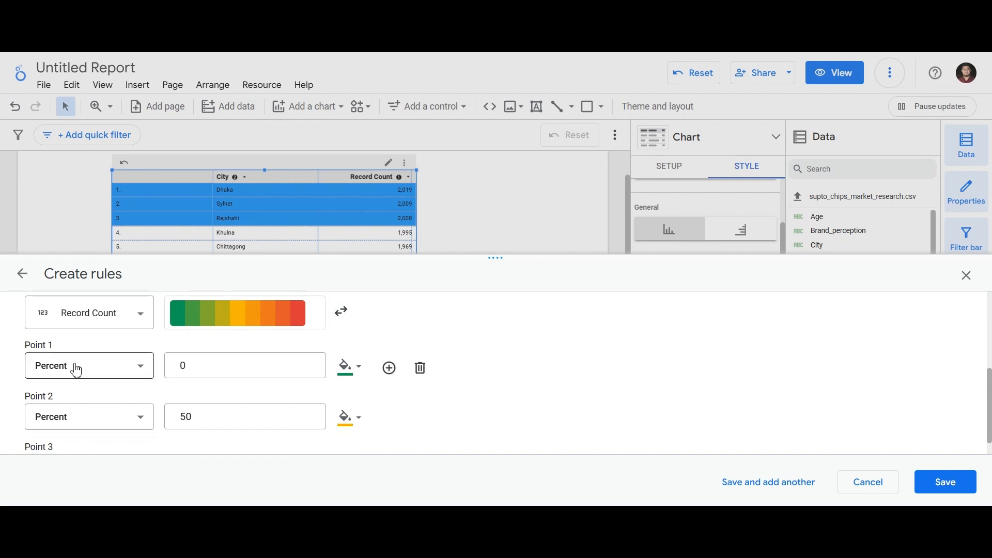
- Keep Point 1 of the color scale set to Percent with value 0 and save the rule
click(105, 368)
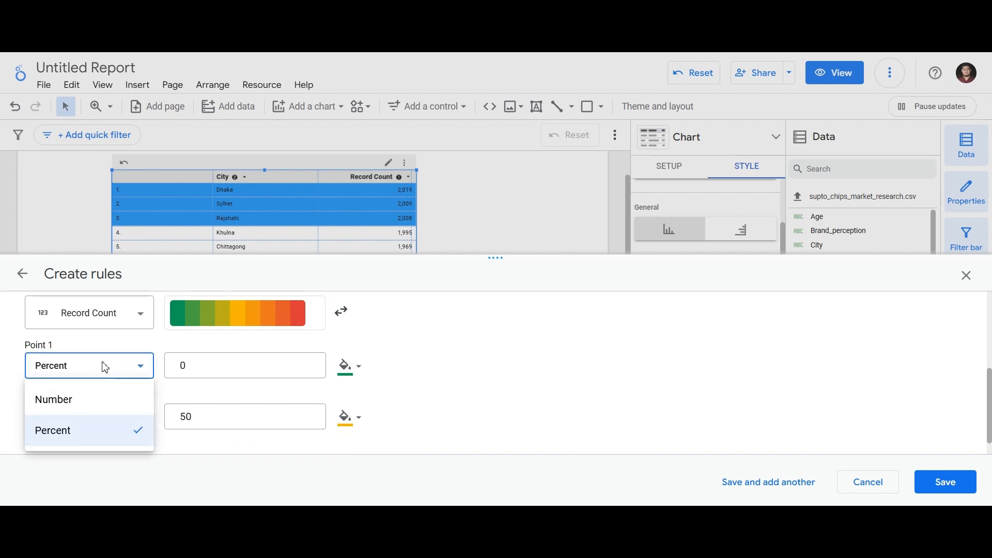
click(89, 434)
click(225, 365)
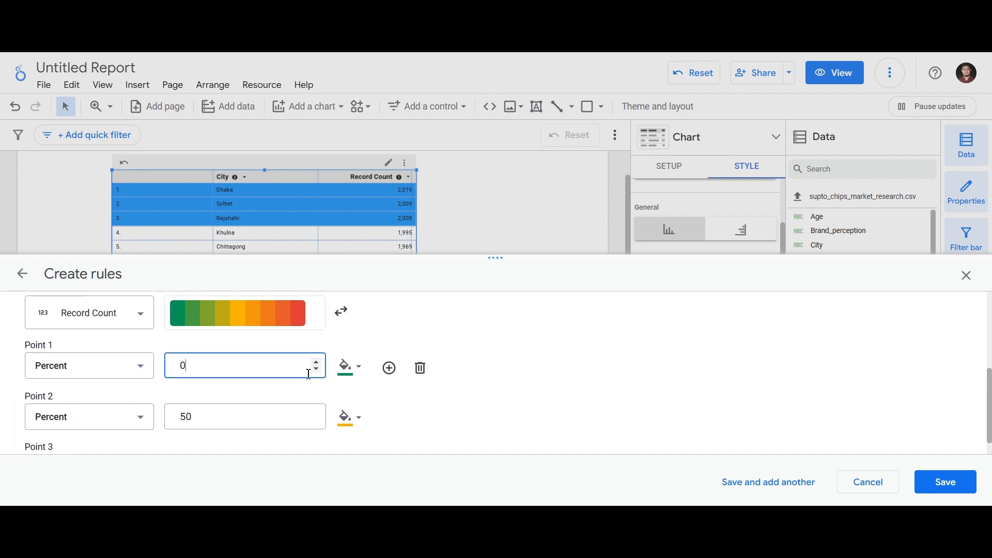
scroll(487, 405, down, 1)
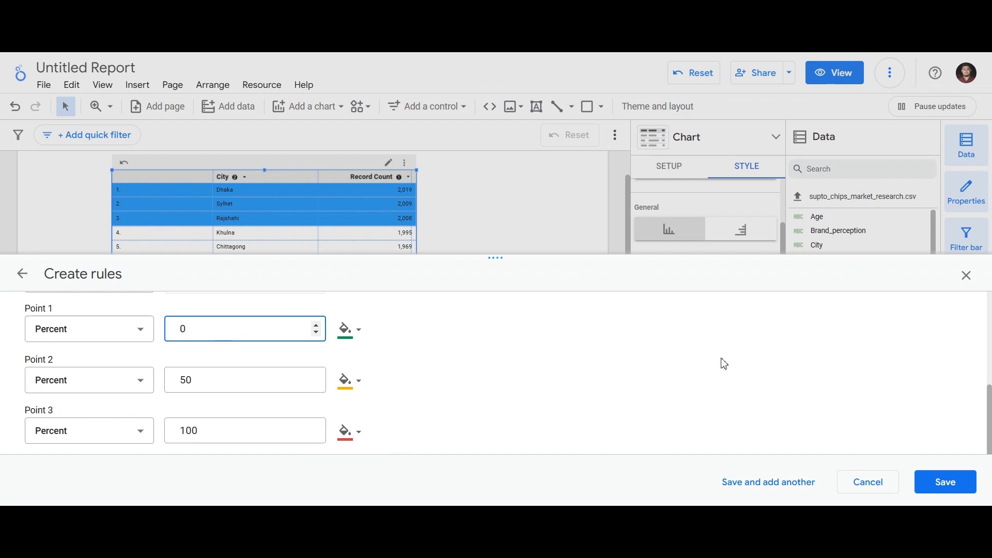
click(950, 485)
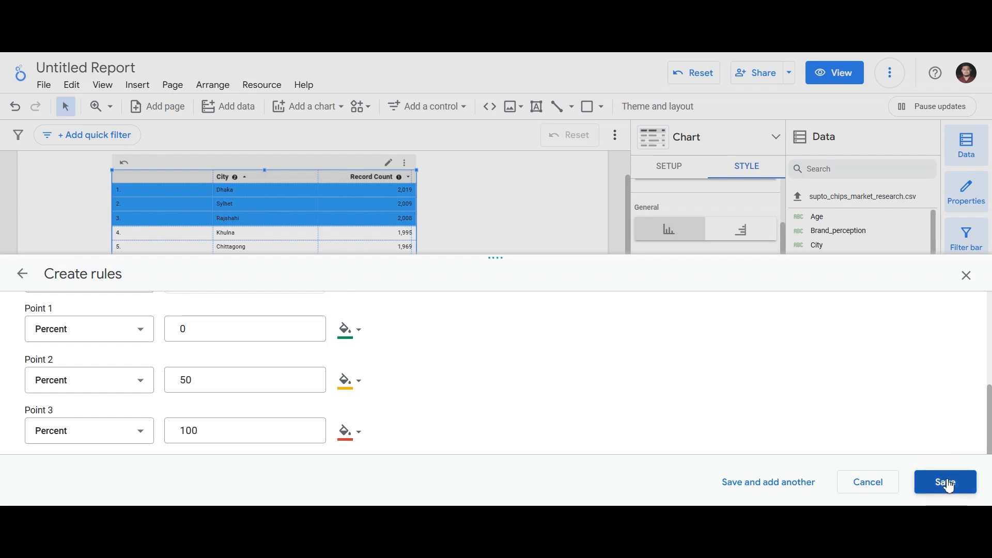